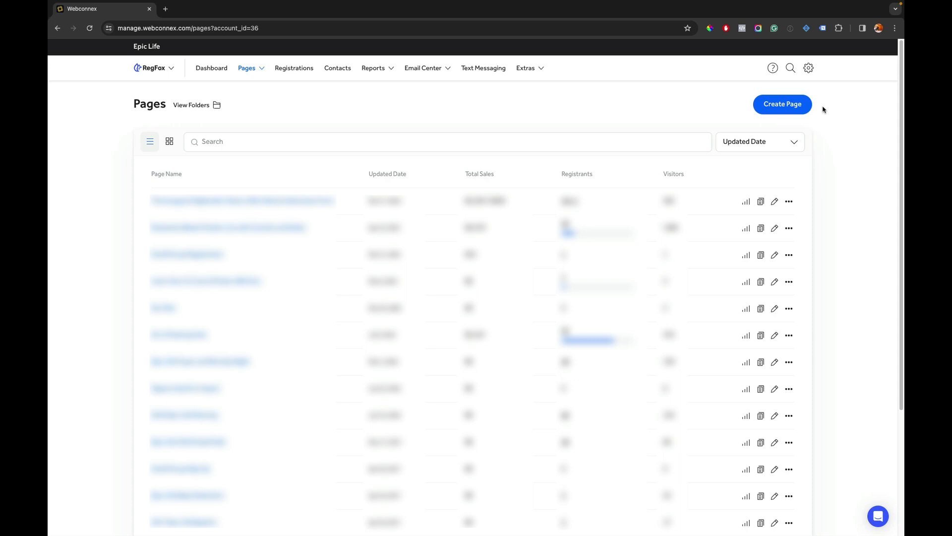
Go to Payment Processors from the RegFox gear settings menu.
{"action": "left_click", "coordinate": [809, 69]}
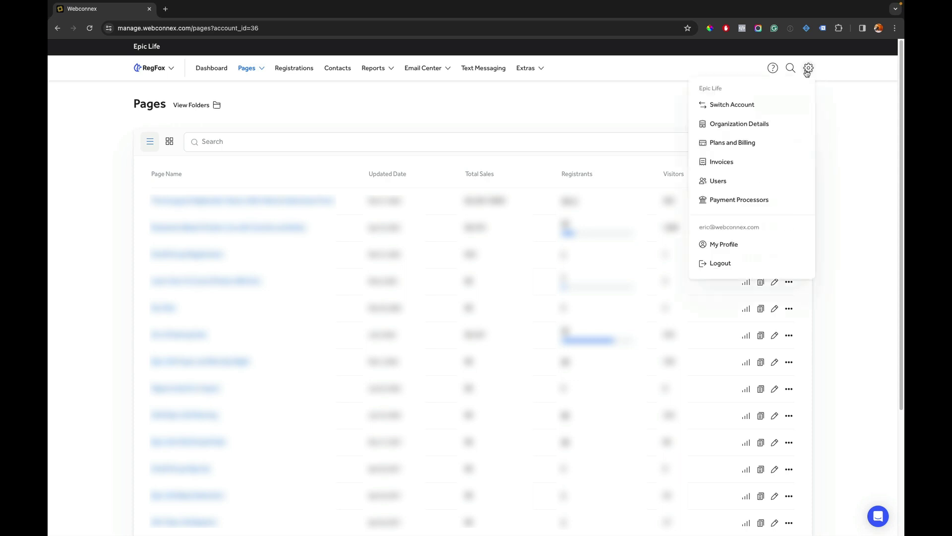
{"action": "left_click", "coordinate": [756, 200]}
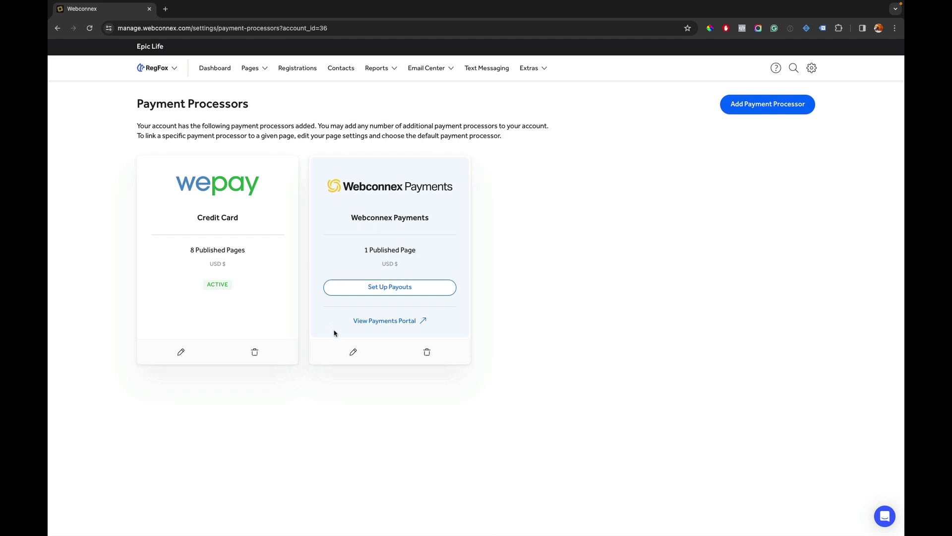
Start payout setup from the Webconnex Payments processor card.
{"action": "left_click", "coordinate": [388, 289]}
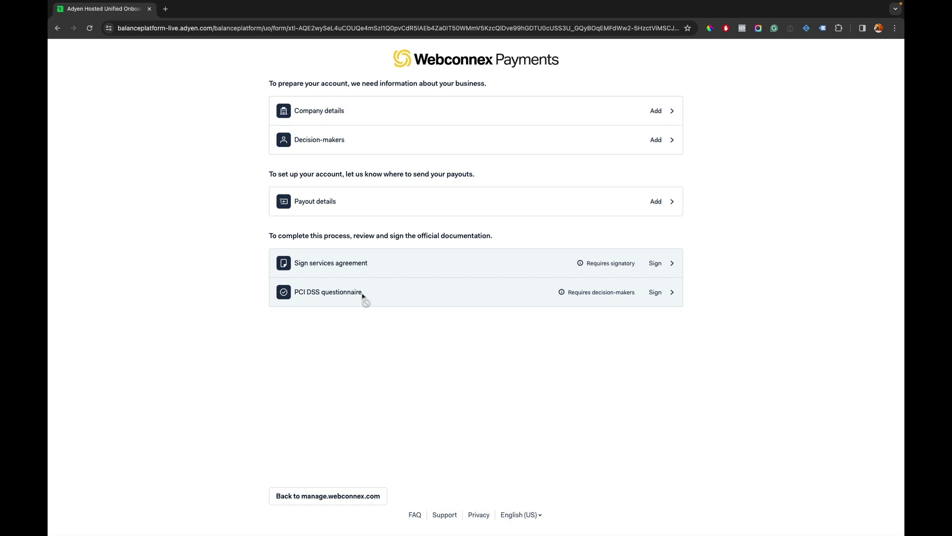
Fill in company details: confirm name and country, choose Private company, and enter the EIN.
{"action": "left_click", "coordinate": [360, 117]}
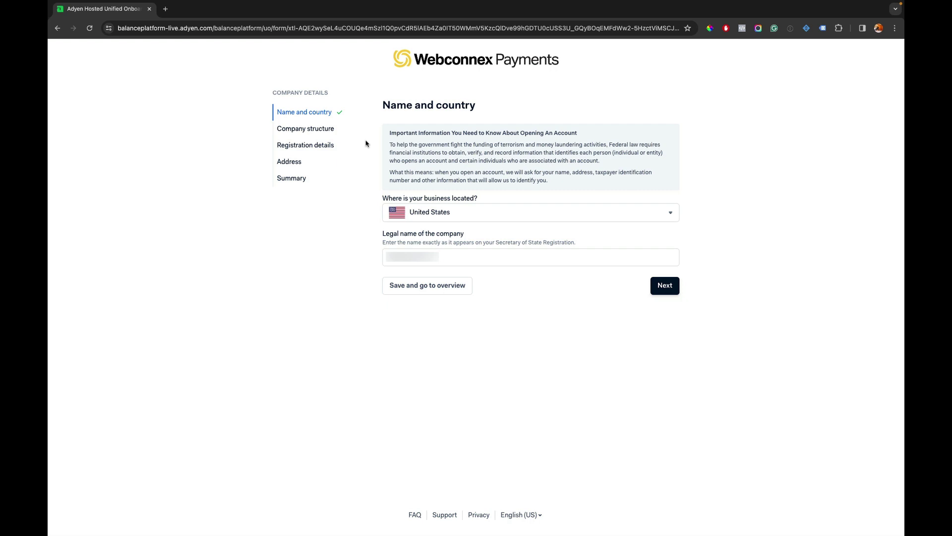
{"action": "left_click", "coordinate": [666, 286]}
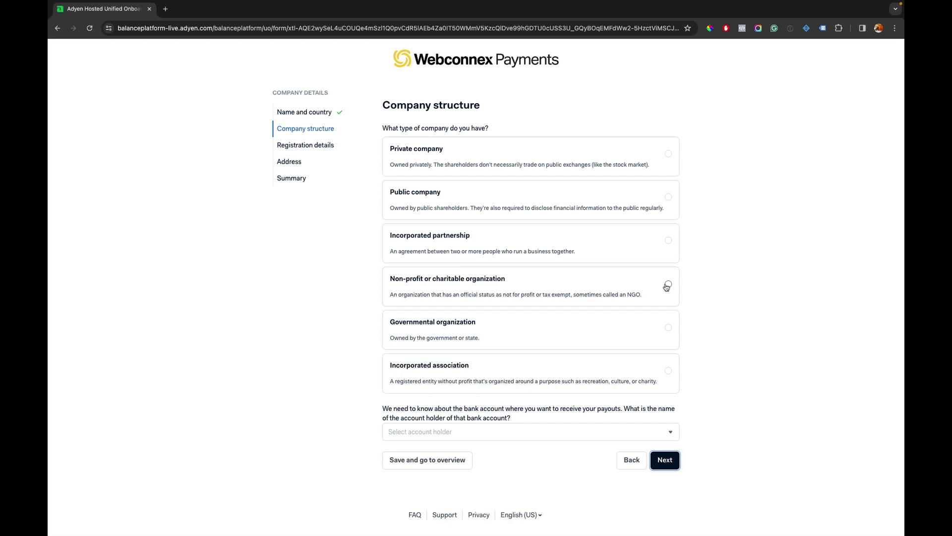
{"action": "left_click", "coordinate": [560, 164]}
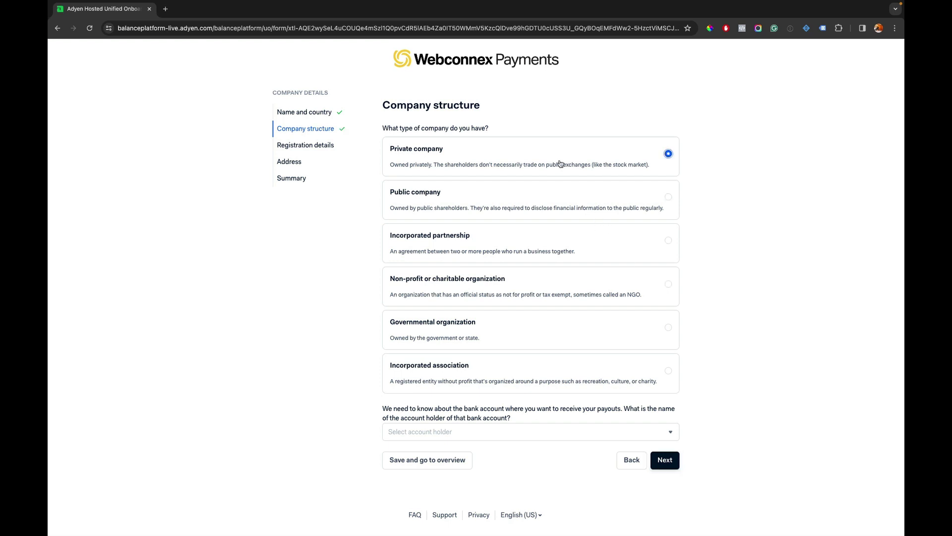
{"action": "left_click", "coordinate": [665, 461]}
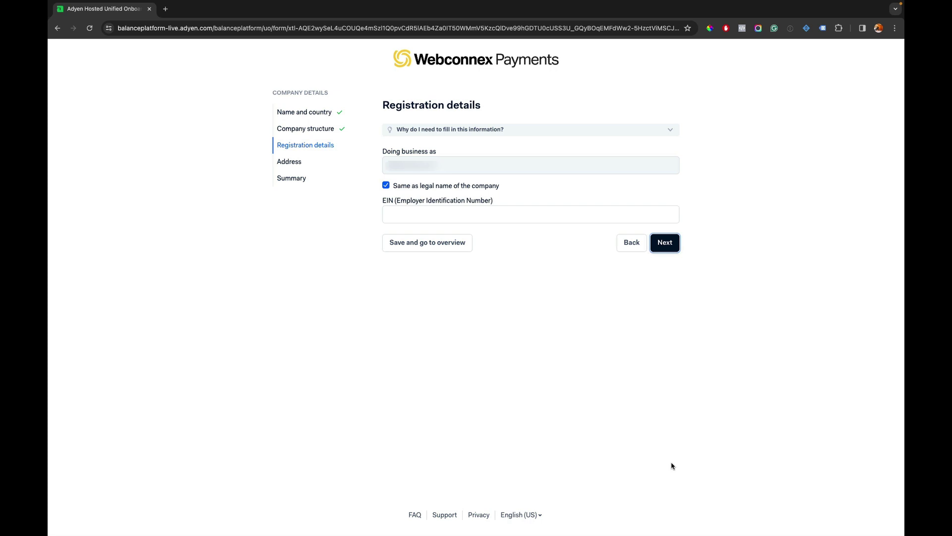
{"action": "left_click", "coordinate": [665, 248]}
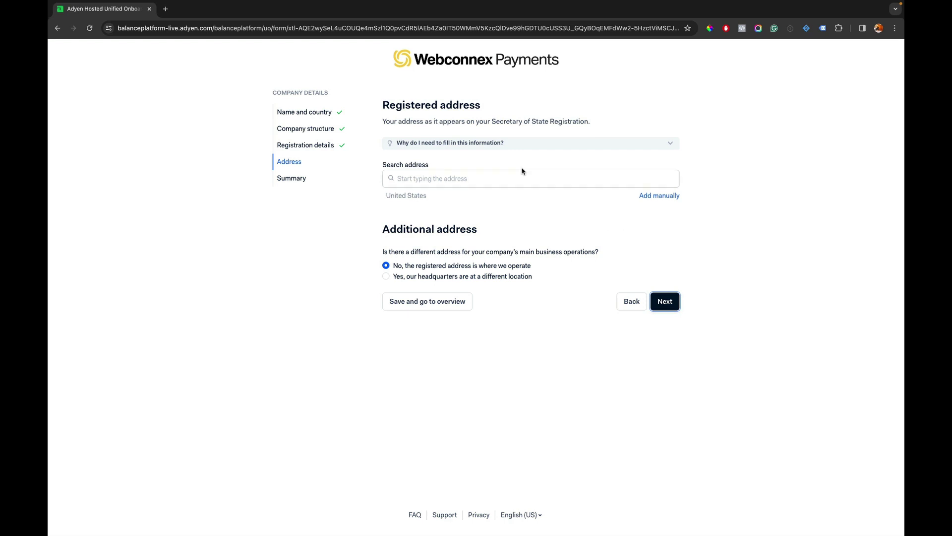
Enter the registered business address from the suggestions and submit the company details for review.
{"action": "left_click", "coordinate": [507, 177]}
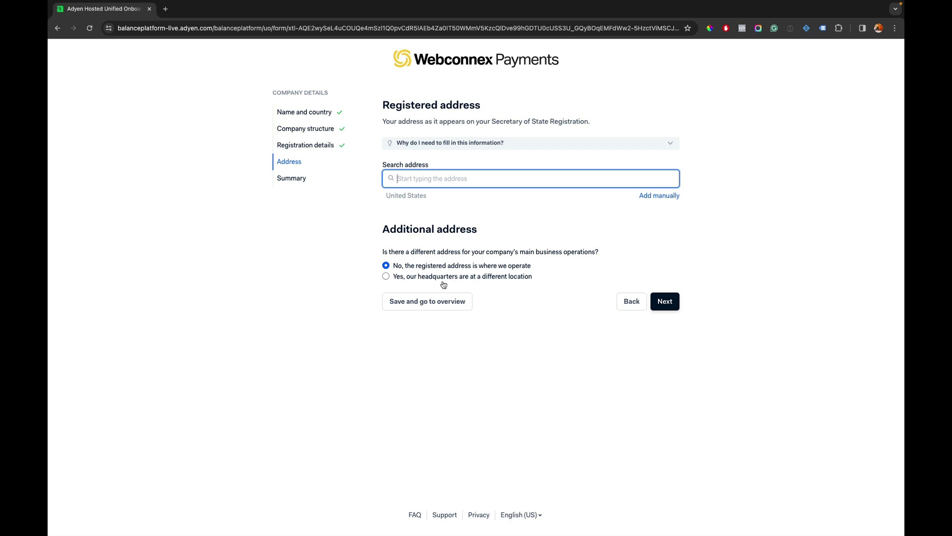
{"action": "key", "text": "ctrl+v"}
{"action": "left_click", "coordinate": [446, 196]}
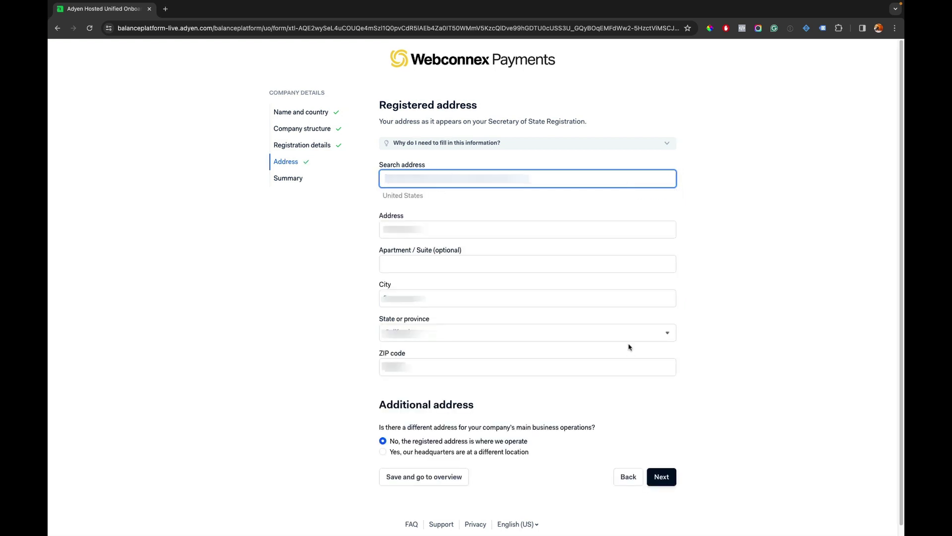
{"action": "left_click", "coordinate": [670, 471]}
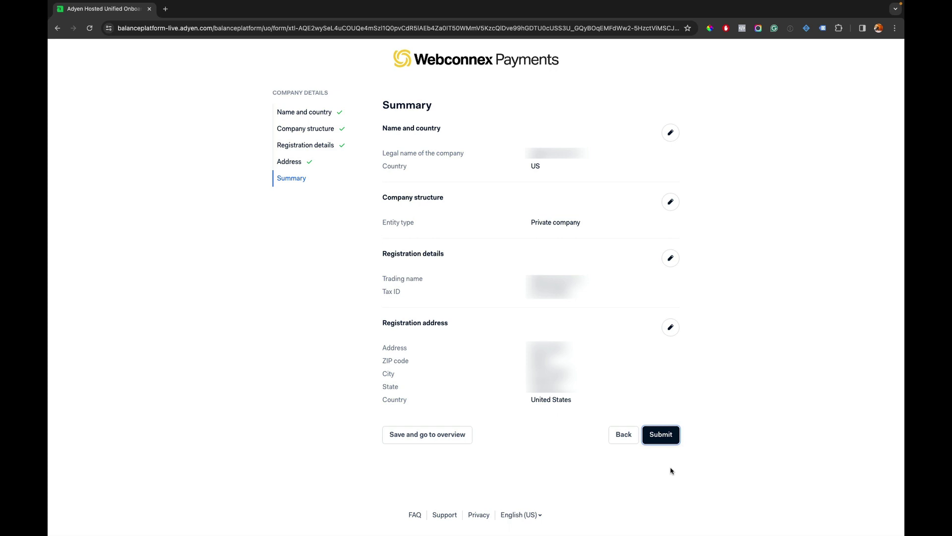
{"action": "left_click", "coordinate": [663, 438]}
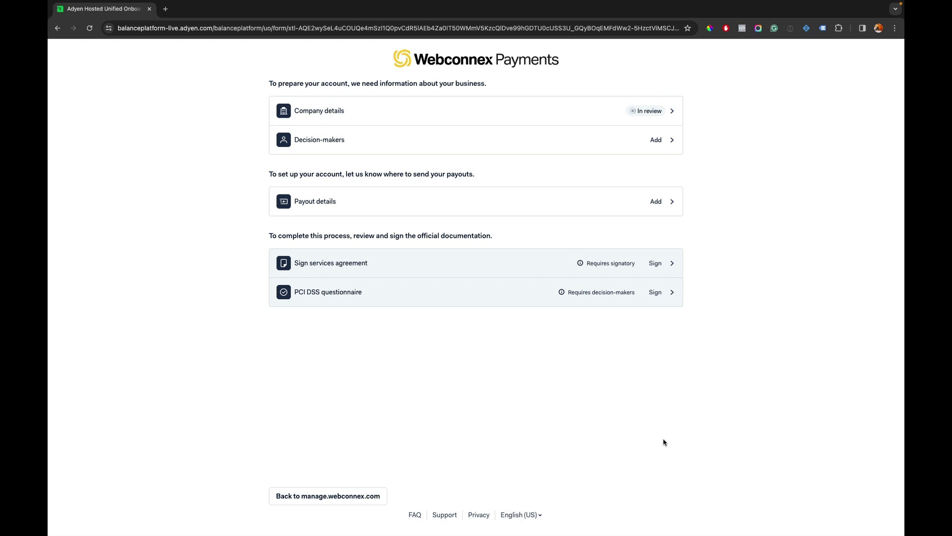
Open the Decision-makers section from the onboarding overview.
{"action": "left_click", "coordinate": [509, 152]}
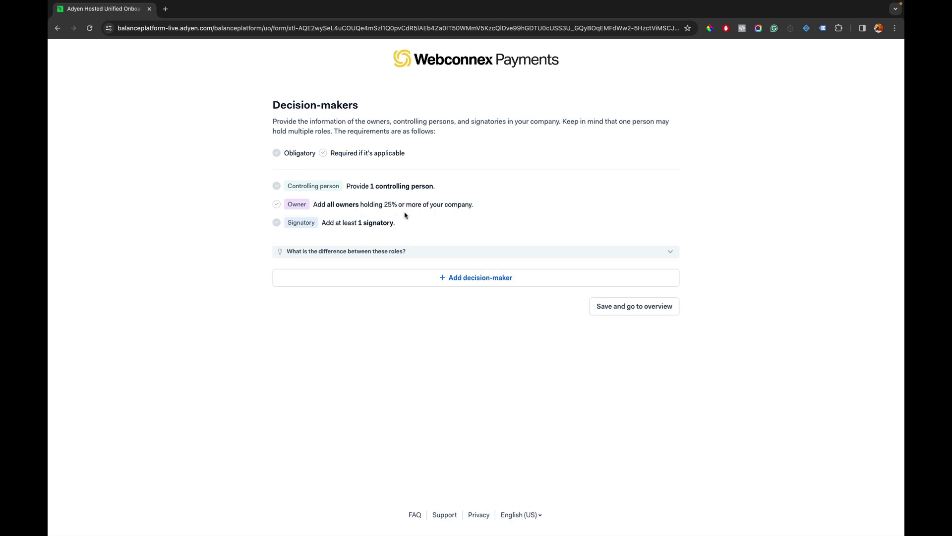
Add a decision-maker with Controlling person and Signatory roles and autofill their personal details.
{"action": "left_click", "coordinate": [445, 277]}
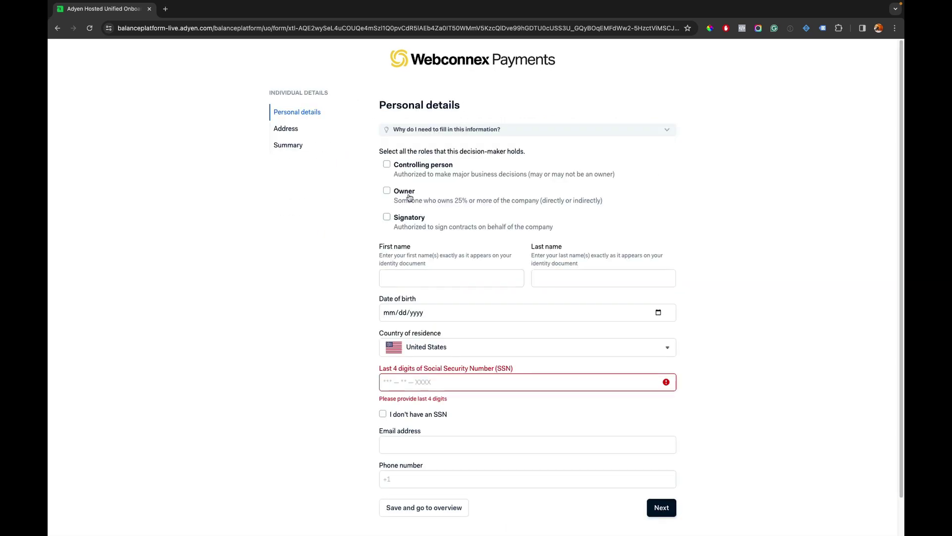
{"action": "left_click", "coordinate": [388, 165]}
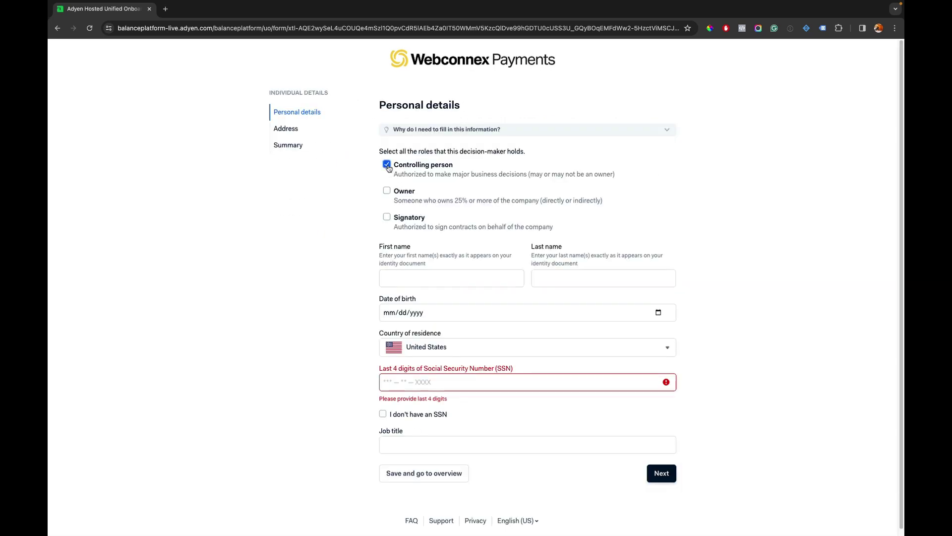
{"action": "left_click", "coordinate": [387, 218]}
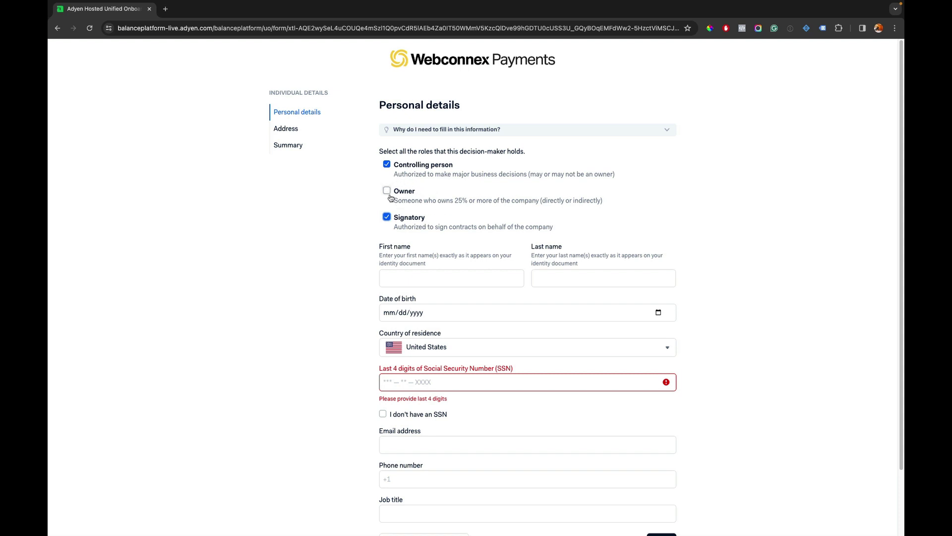
{"action": "left_click", "coordinate": [387, 275]}
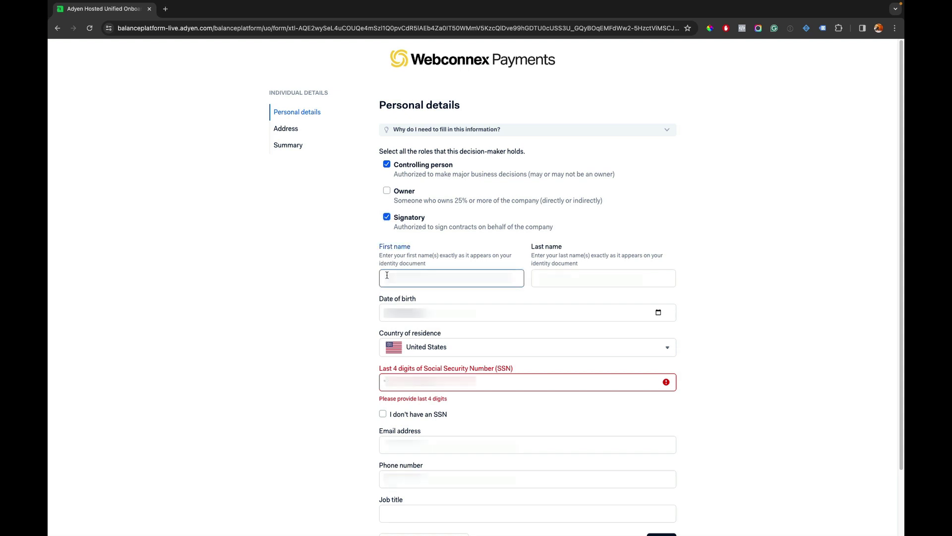
{"action": "scroll", "coordinate": [327, 417], "scroll_direction": "down", "scroll_amount": 2}
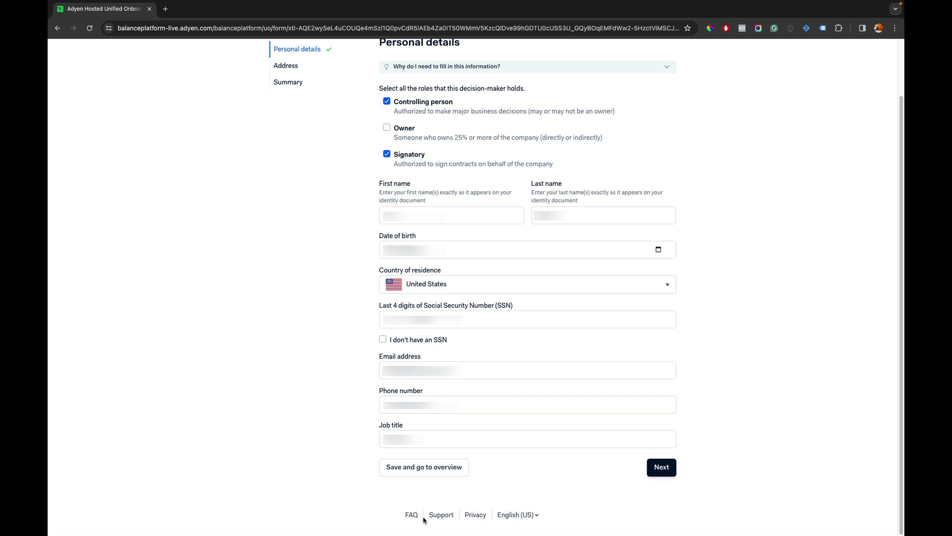
{"action": "left_click", "coordinate": [658, 469]}
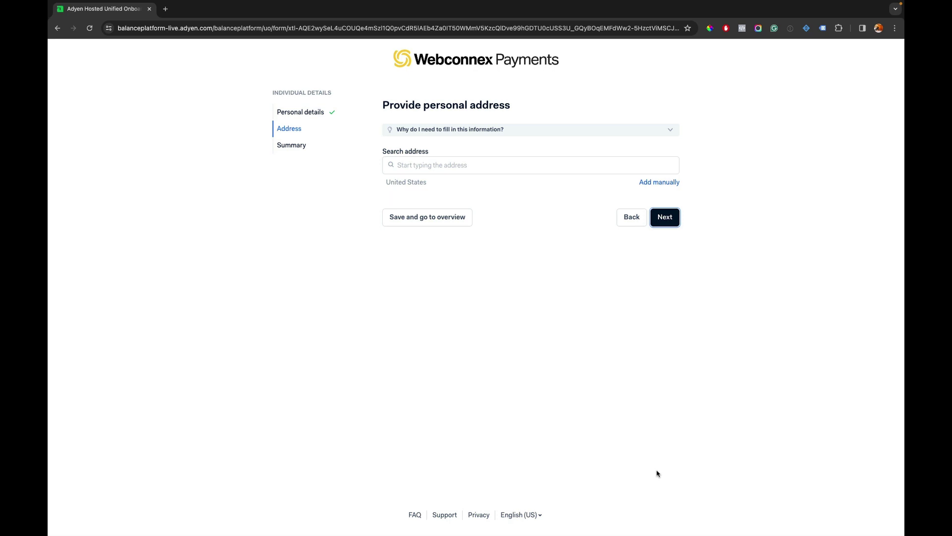
Enter the decision-maker's home address from the suggestions and submit their details.
{"action": "key", "text": "super+v"}
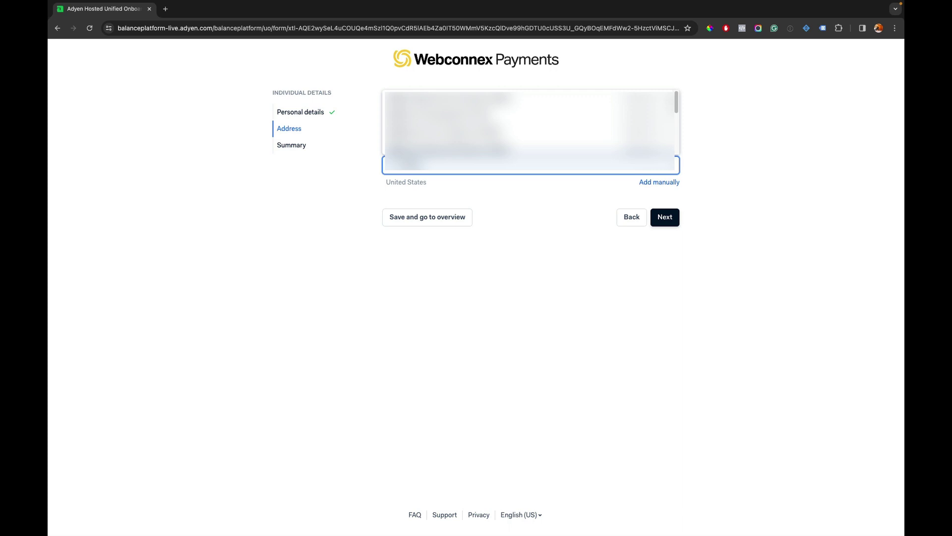
{"action": "key", "text": "Return"}
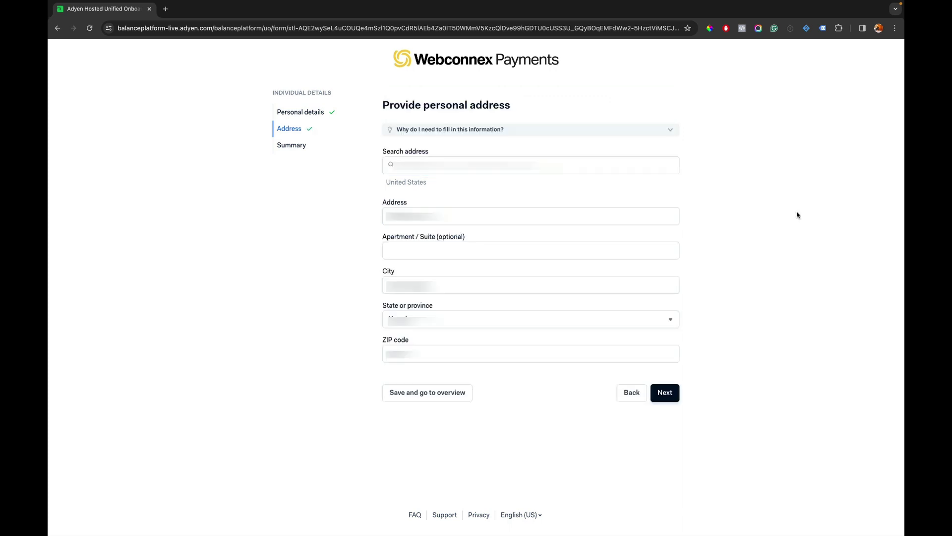
{"action": "left_click", "coordinate": [668, 393]}
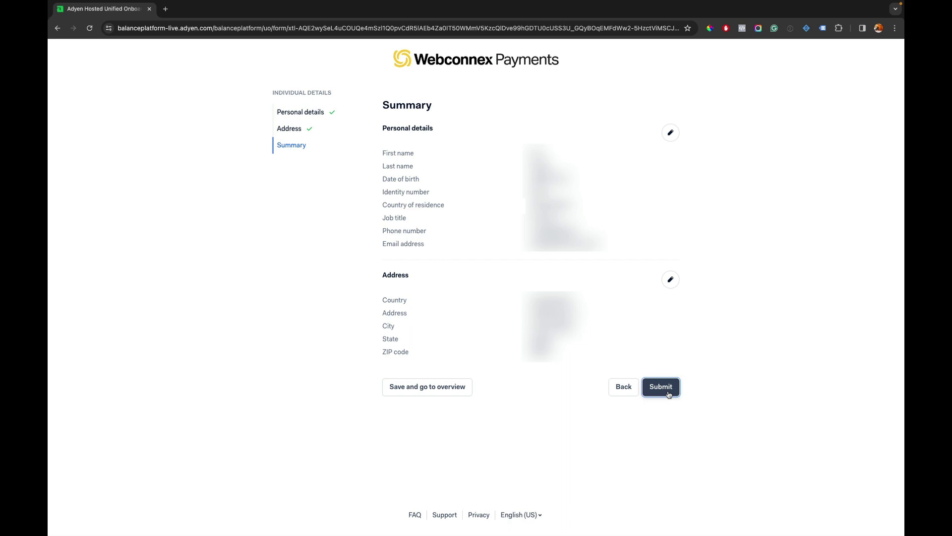
{"action": "left_click", "coordinate": [669, 394]}
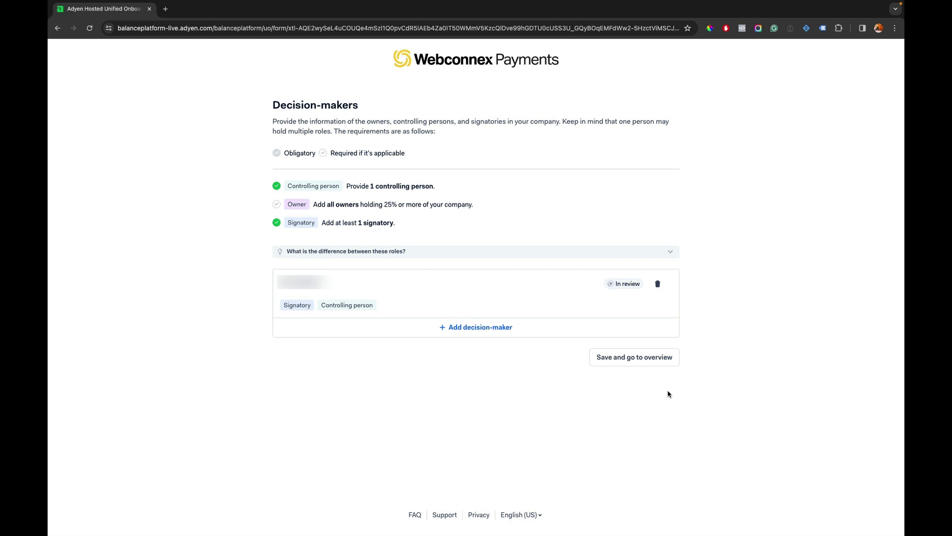
Return to the onboarding overview and begin adding the United States payout bank account.
{"action": "left_click", "coordinate": [658, 362]}
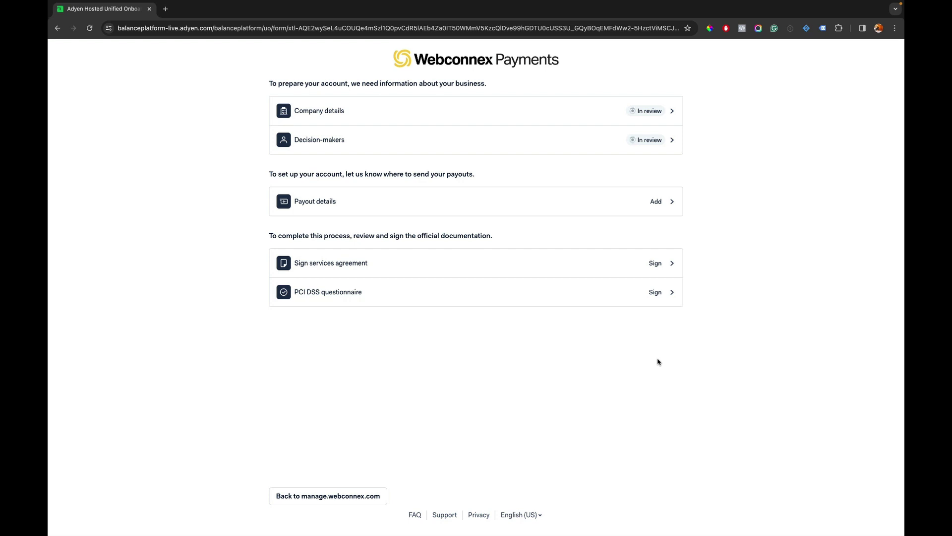
{"action": "left_click", "coordinate": [517, 205]}
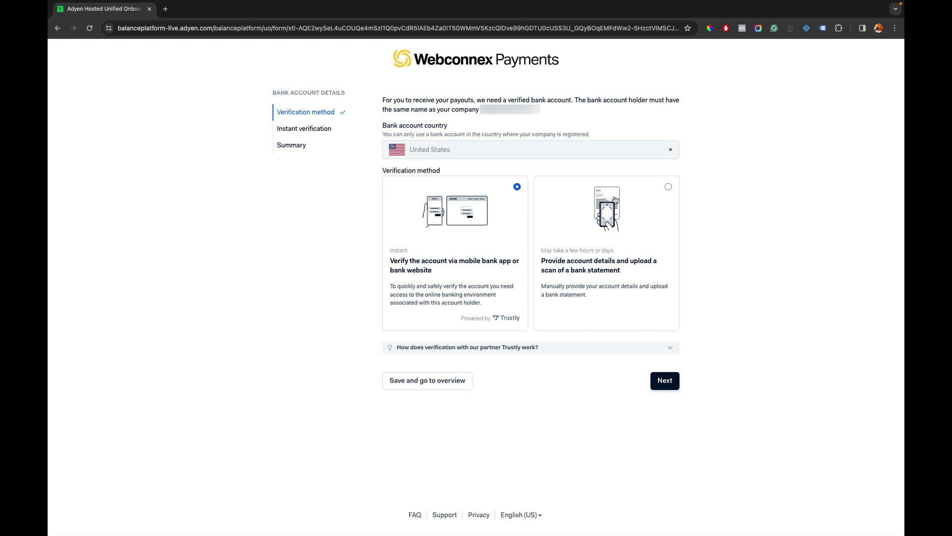
Verify the payout bank account instantly by signing in to Wells Fargo and choosing the payout account.
{"action": "left_click", "coordinate": [619, 202]}
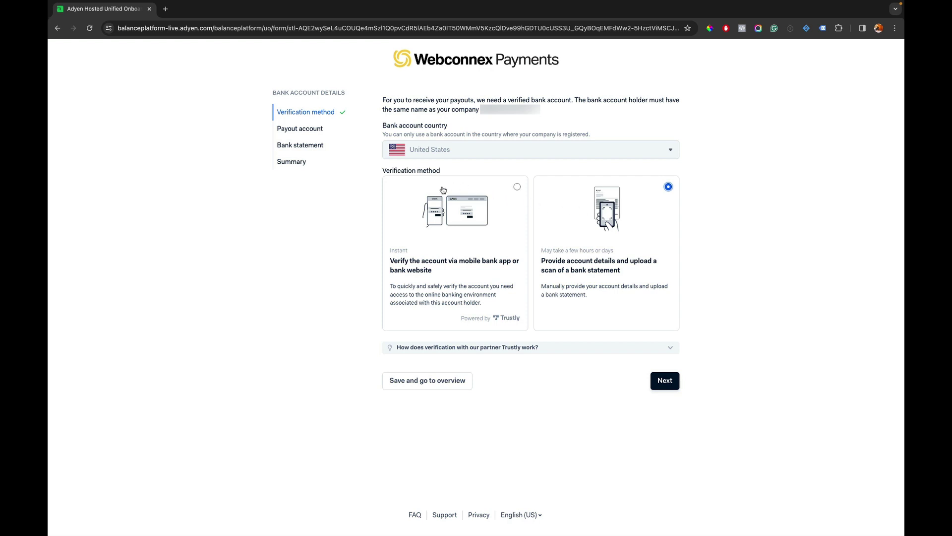
{"action": "left_click", "coordinate": [427, 250]}
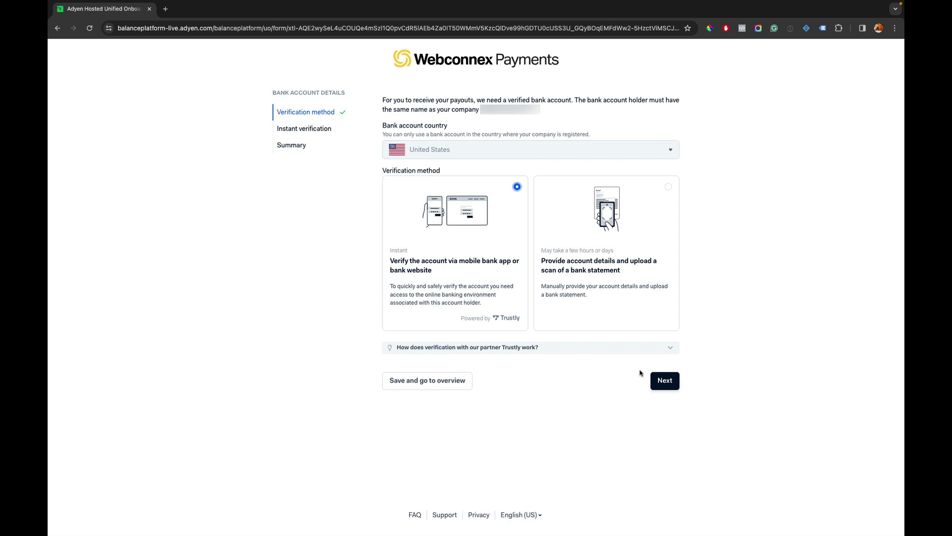
{"action": "left_click", "coordinate": [659, 380]}
{"action": "left_click", "coordinate": [448, 176]}
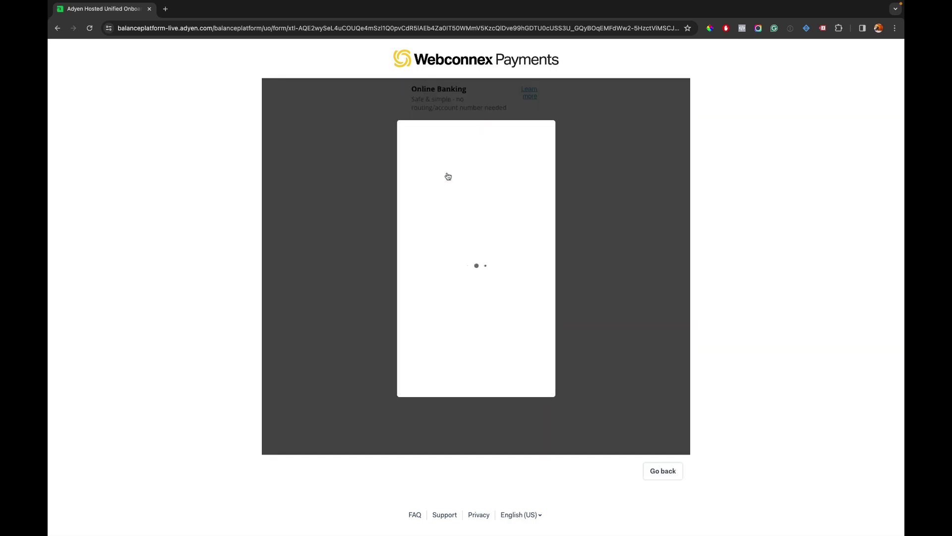
{"action": "left_click", "coordinate": [462, 287]}
{"action": "left_click", "coordinate": [516, 213]}
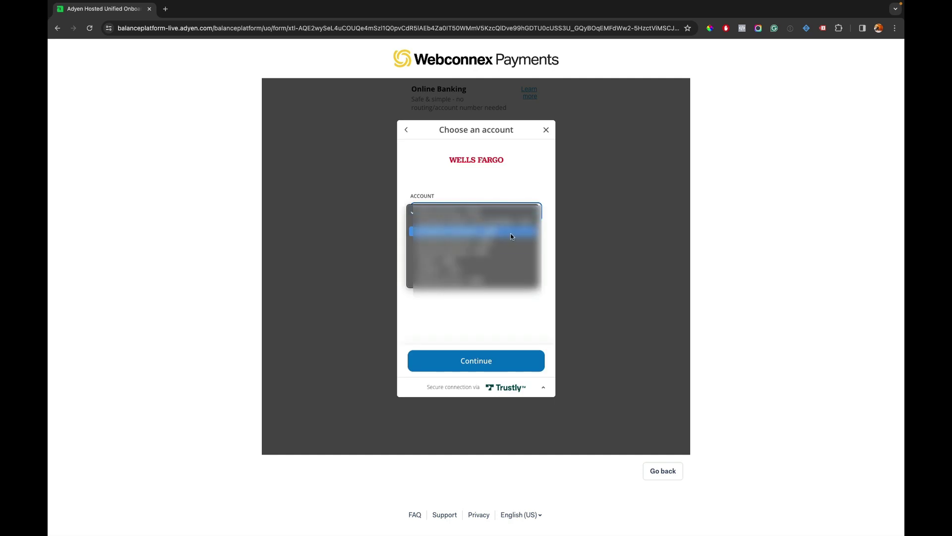
{"action": "left_click", "coordinate": [510, 233]}
{"action": "left_click", "coordinate": [481, 366]}
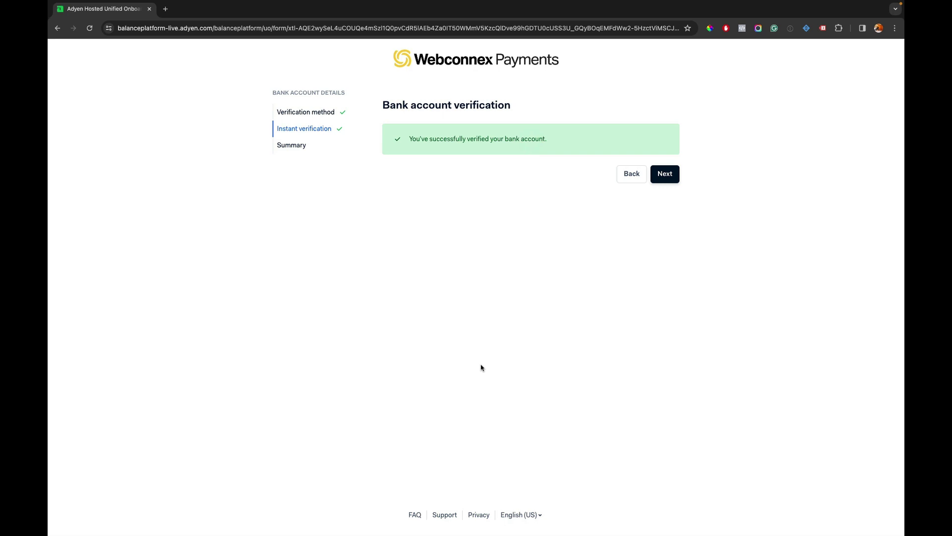
Confirm the bank account summary so payout details show as Verified on the overview.
{"action": "left_click", "coordinate": [662, 179]}
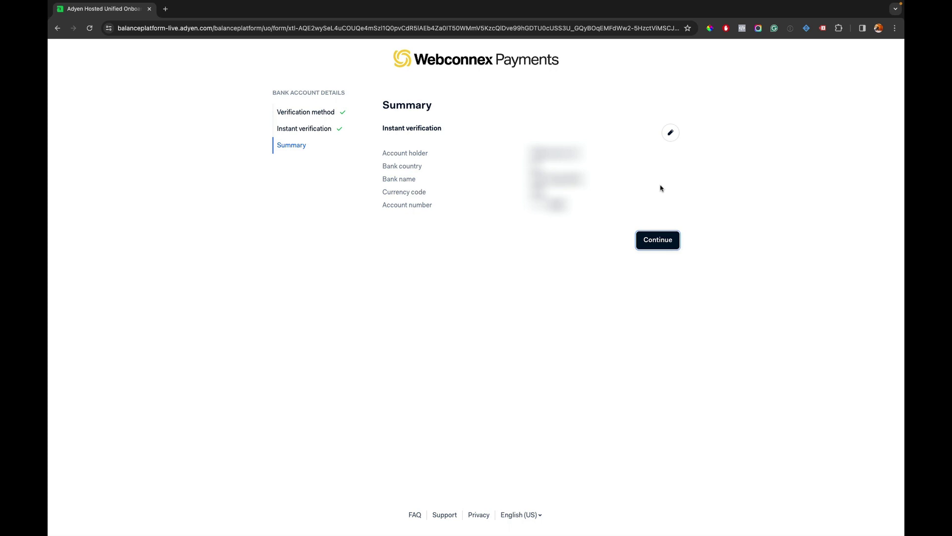
{"action": "left_click", "coordinate": [666, 245]}
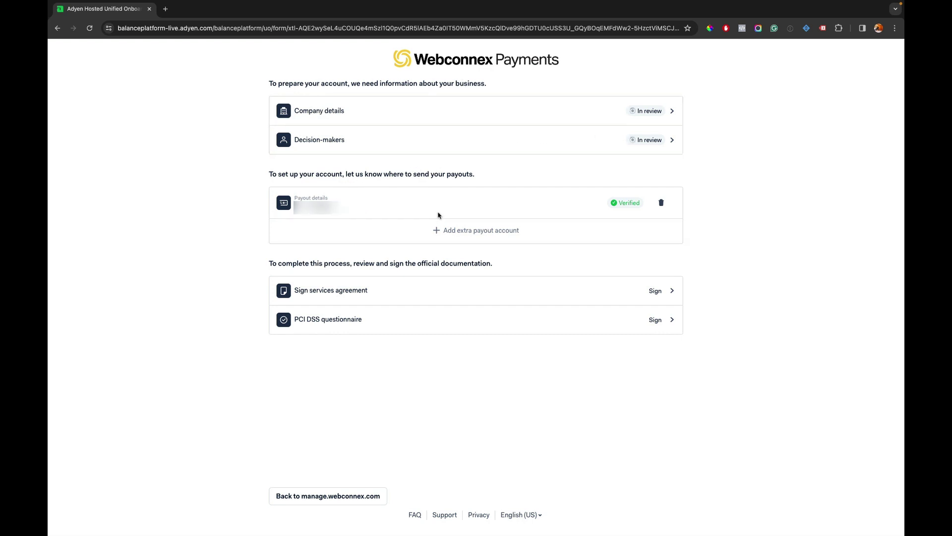
Sign the services agreement as the decision-maker after accepting its terms.
{"action": "left_click", "coordinate": [426, 290]}
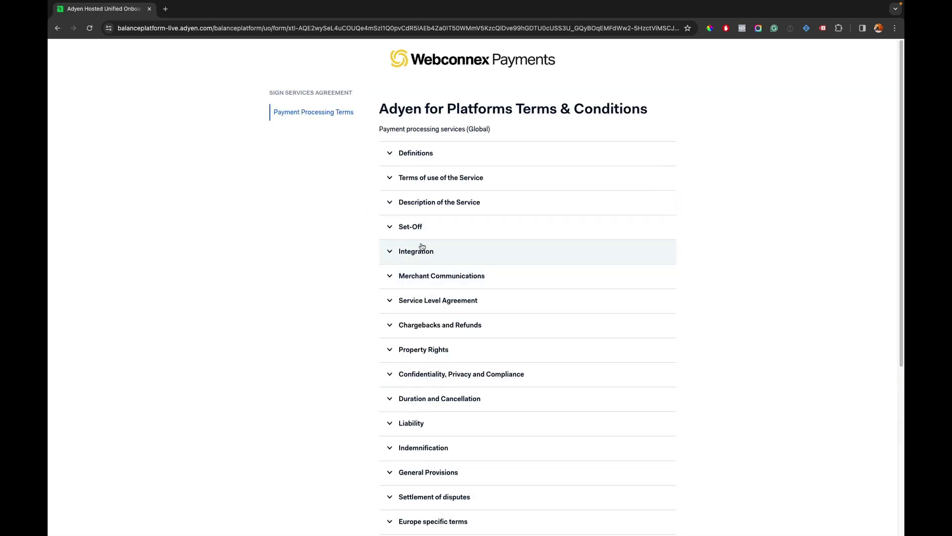
{"action": "scroll", "coordinate": [491, 181], "scroll_direction": "down", "scroll_amount": 5}
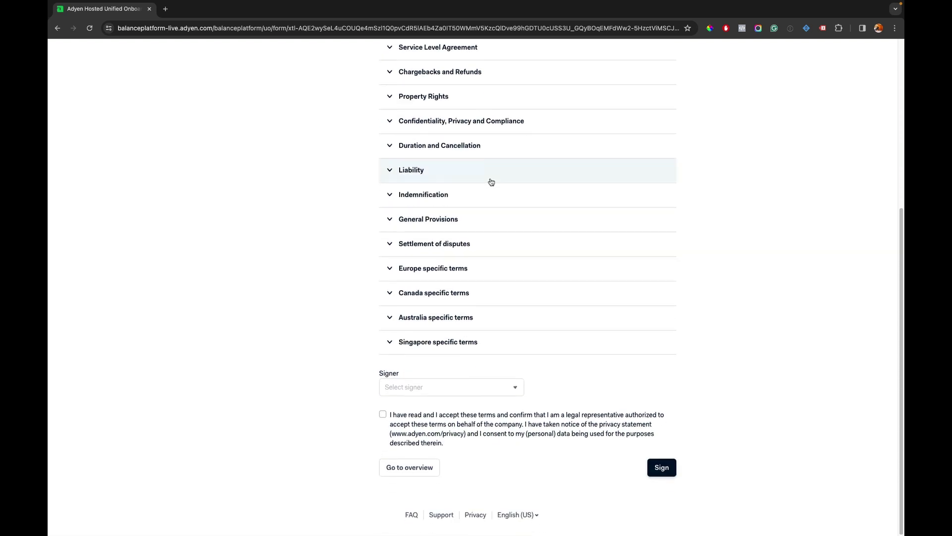
{"action": "left_click", "coordinate": [473, 387]}
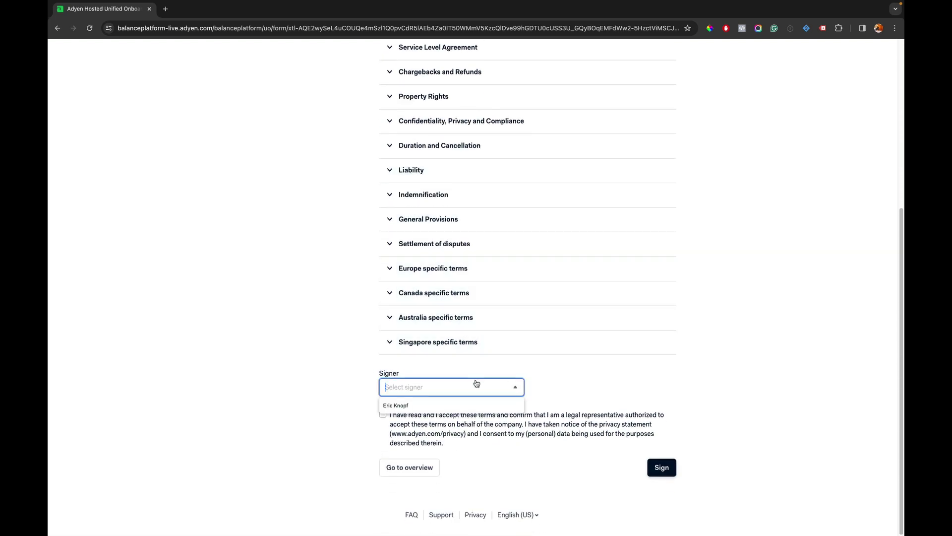
{"action": "left_click", "coordinate": [453, 405]}
{"action": "left_click", "coordinate": [392, 419]}
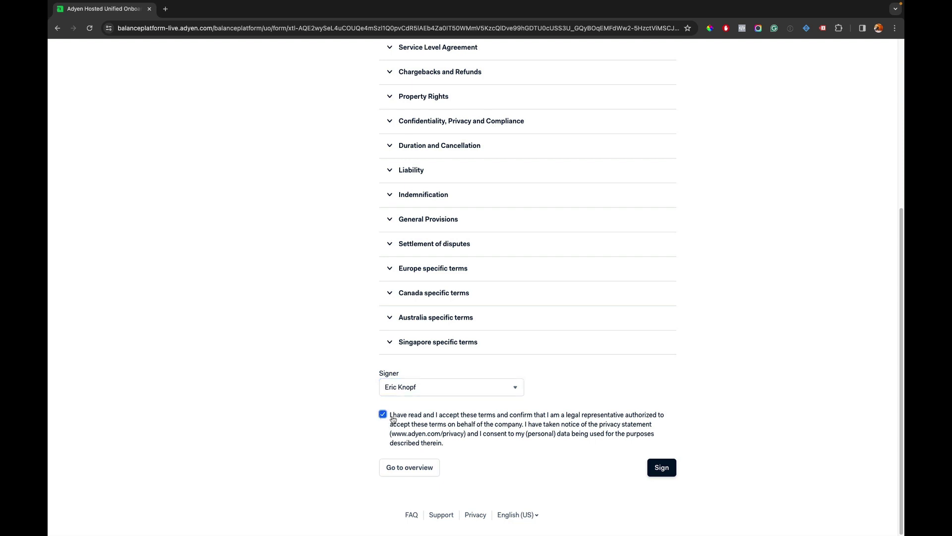
{"action": "left_click", "coordinate": [662, 470]}
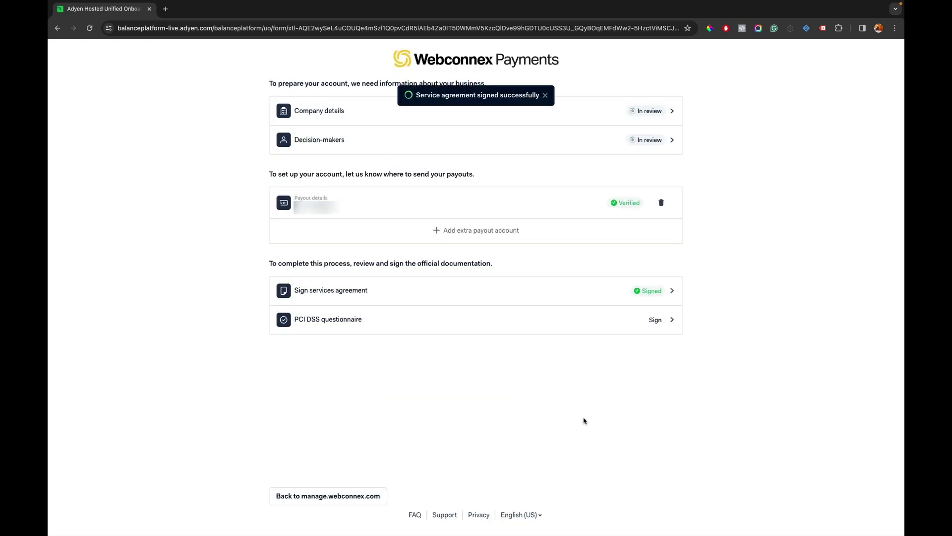
Sign the PCI DSS questionnaire as the decision-maker, acknowledging the attestation statement.
{"action": "left_click", "coordinate": [406, 320]}
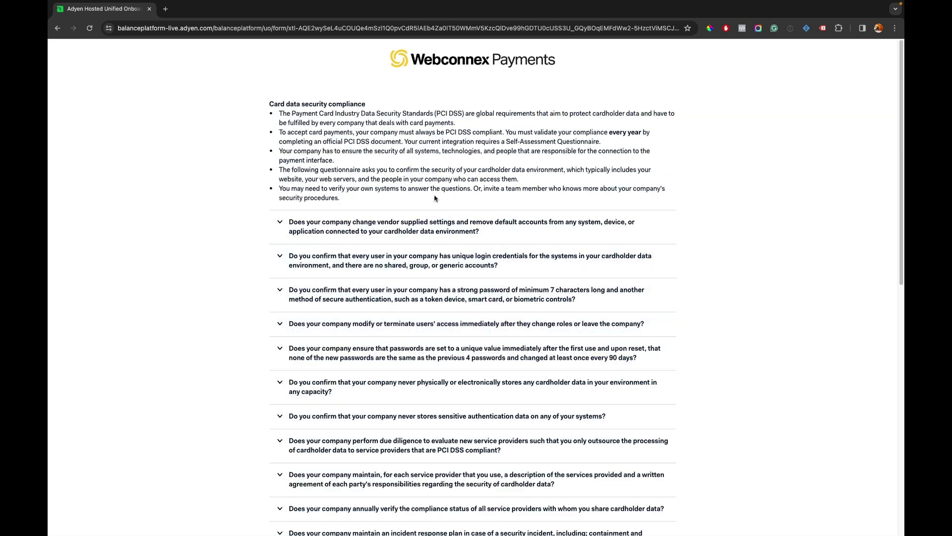
{"action": "scroll", "coordinate": [436, 199], "scroll_direction": "down", "scroll_amount": 5}
{"action": "scroll", "coordinate": [436, 200], "scroll_direction": "down", "scroll_amount": 5}
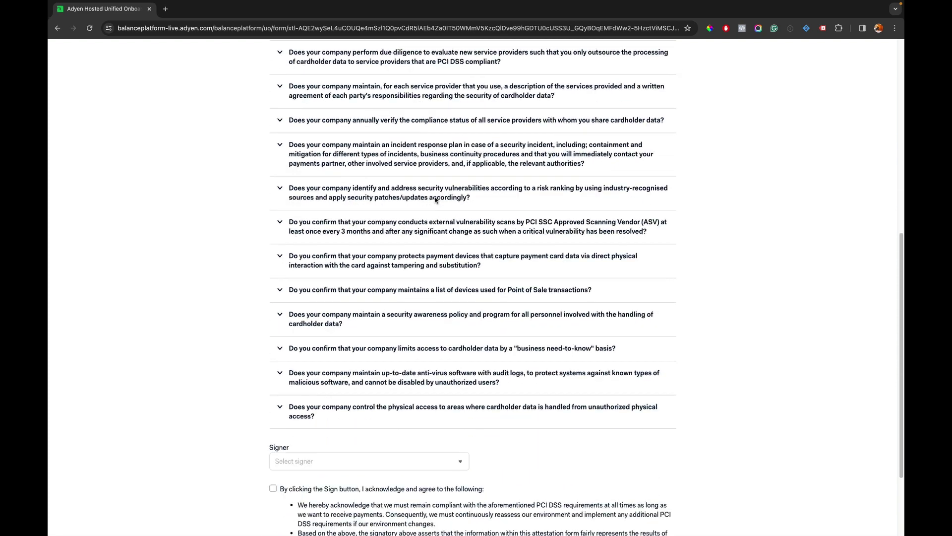
{"action": "left_click", "coordinate": [360, 356]}
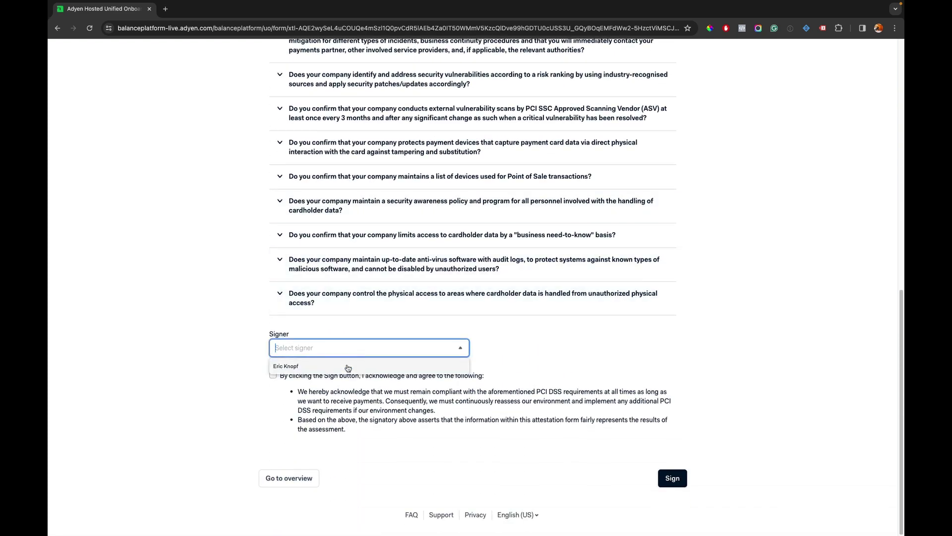
{"action": "left_click", "coordinate": [347, 368]}
{"action": "left_click", "coordinate": [273, 377]}
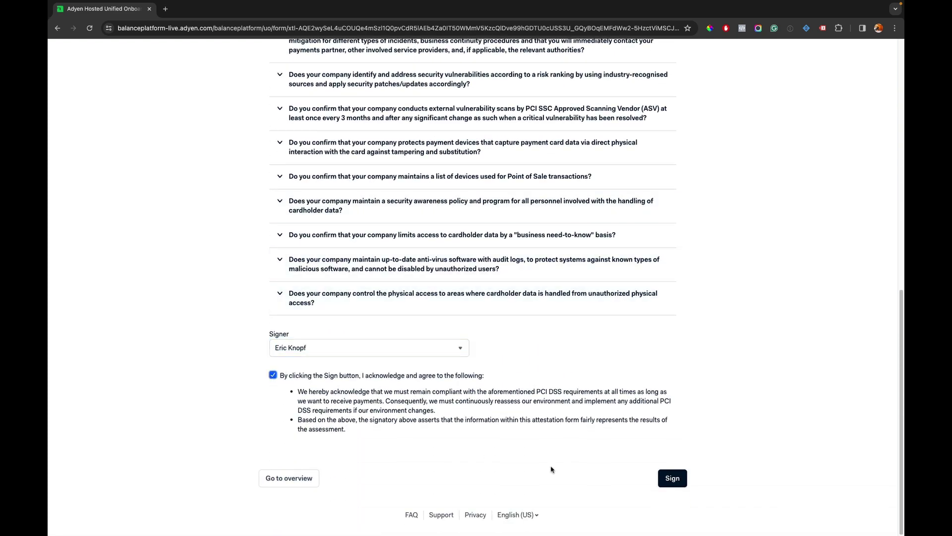
{"action": "left_click", "coordinate": [667, 484]}
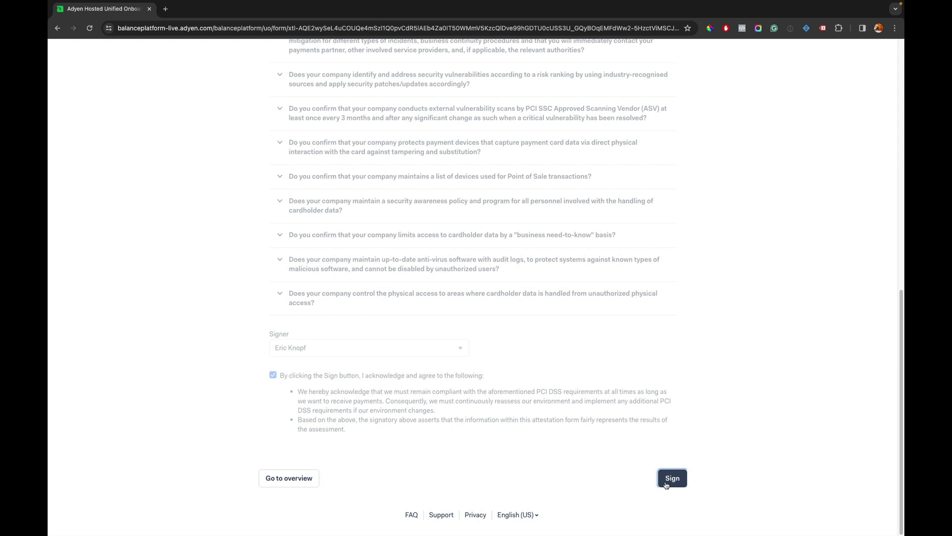